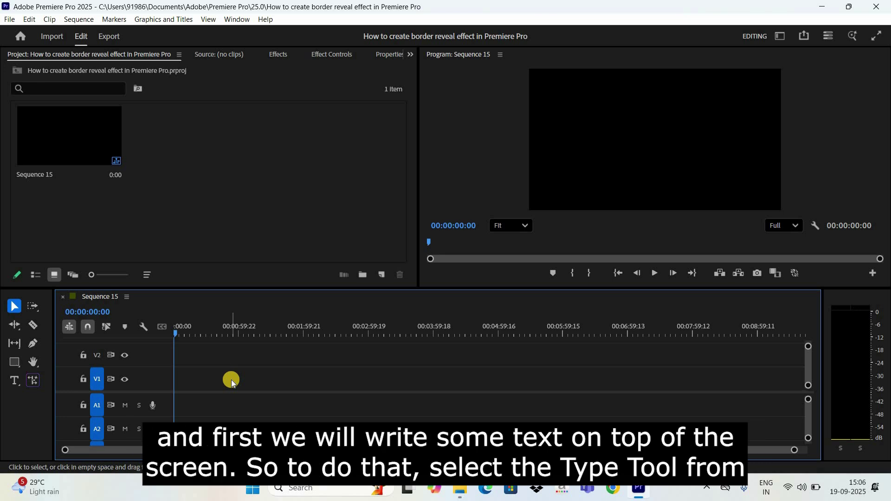
# Type 'BORDER' in capitals as a text box over the black frame and select it
pyautogui.click(15, 381)
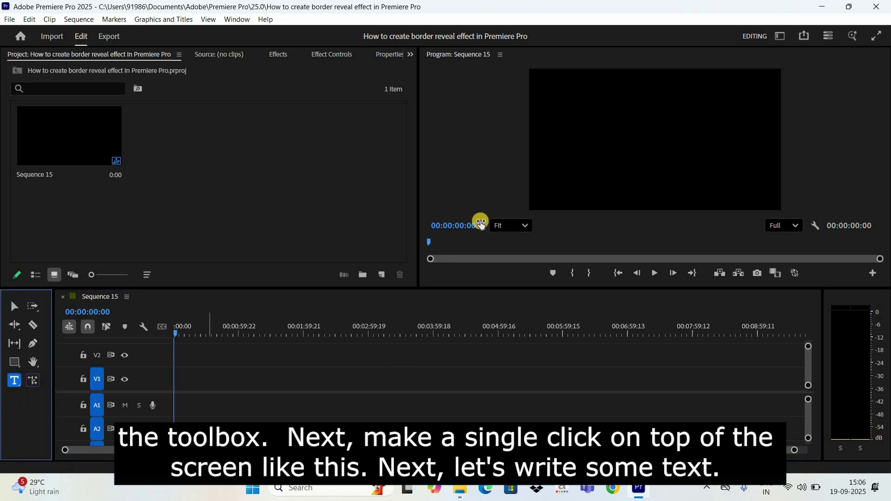
pyautogui.click(579, 139)
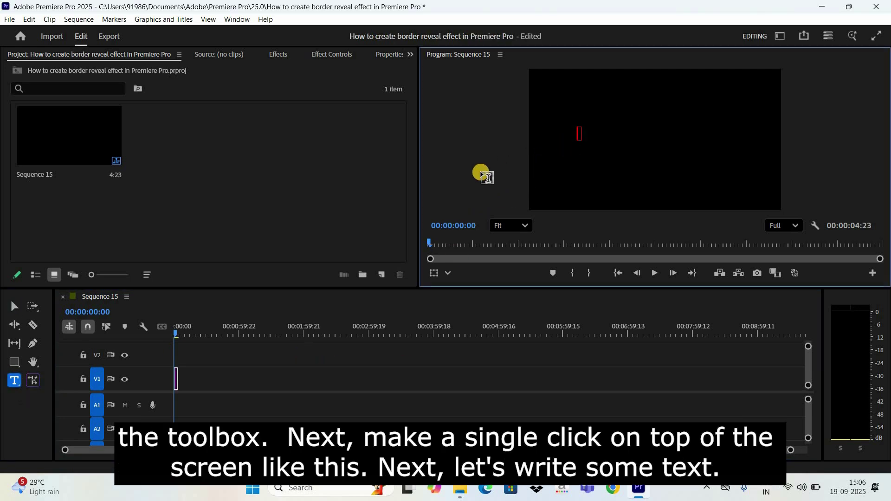
pyautogui.press('capslock')
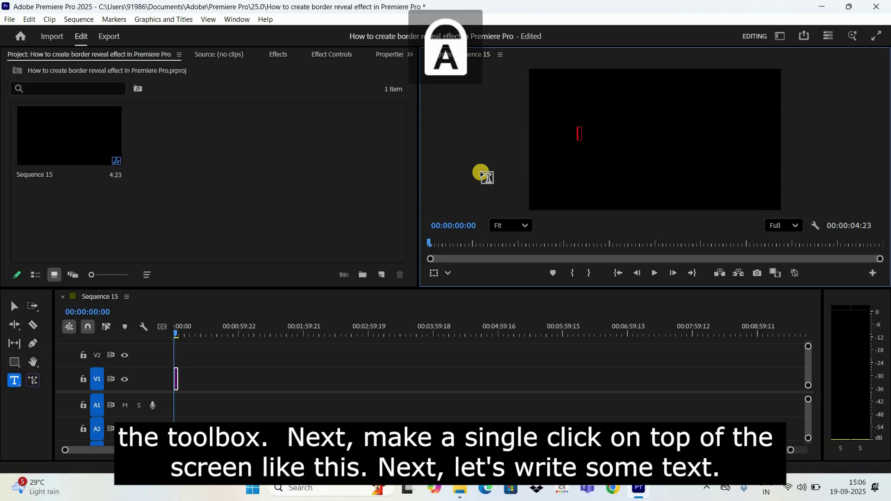
pyautogui.write('BORDE')
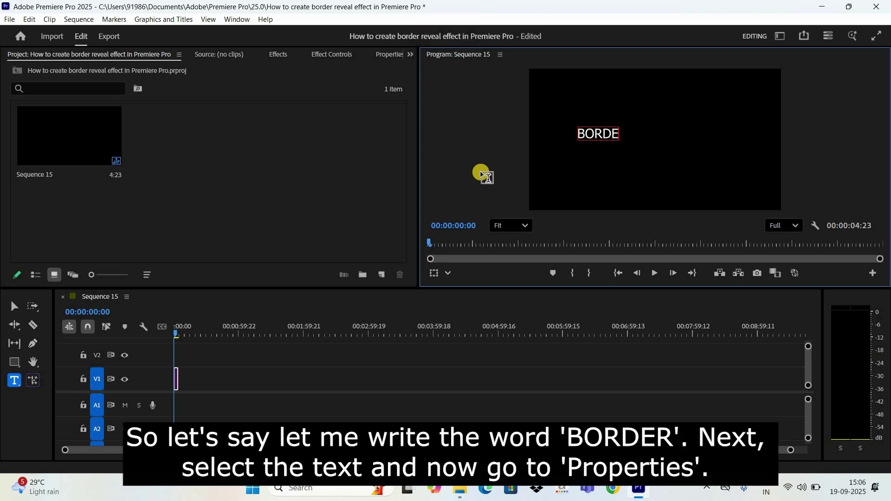
pyautogui.write('R')
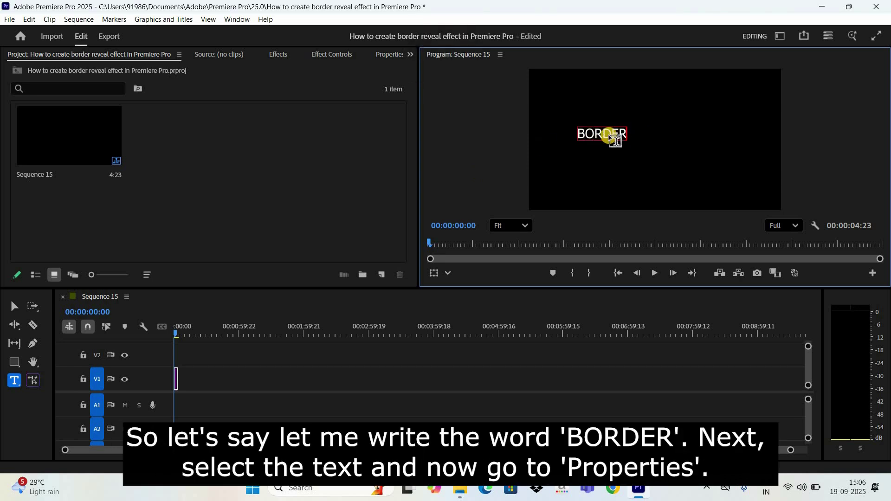
pyautogui.doubleClick(606, 136)
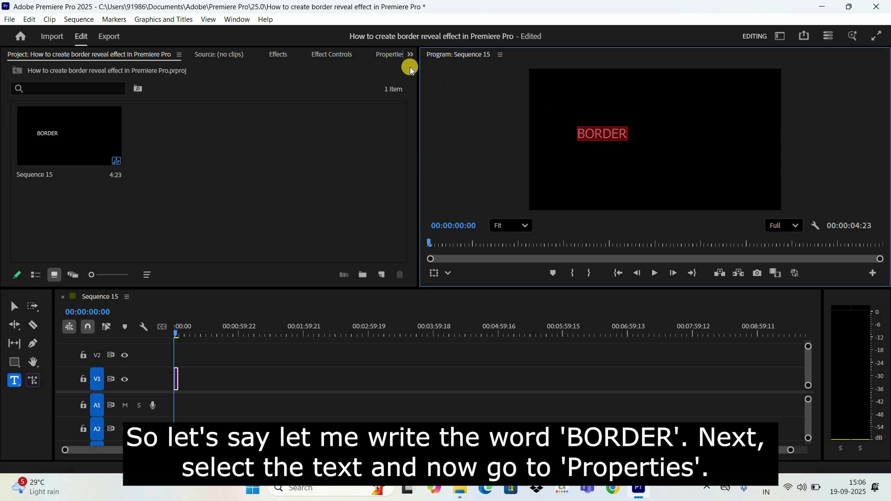
# Change the BORDER text's font to Montserrat Black and its size to 250
pyautogui.click(390, 56)
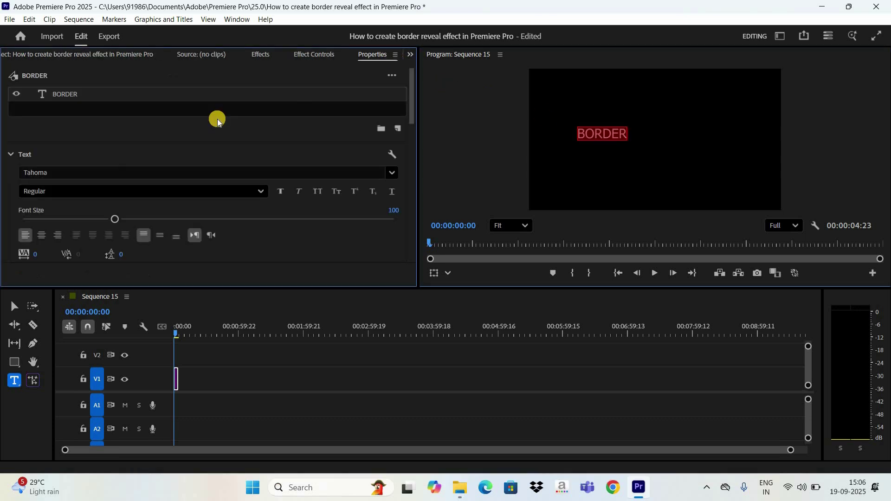
pyautogui.click(85, 172)
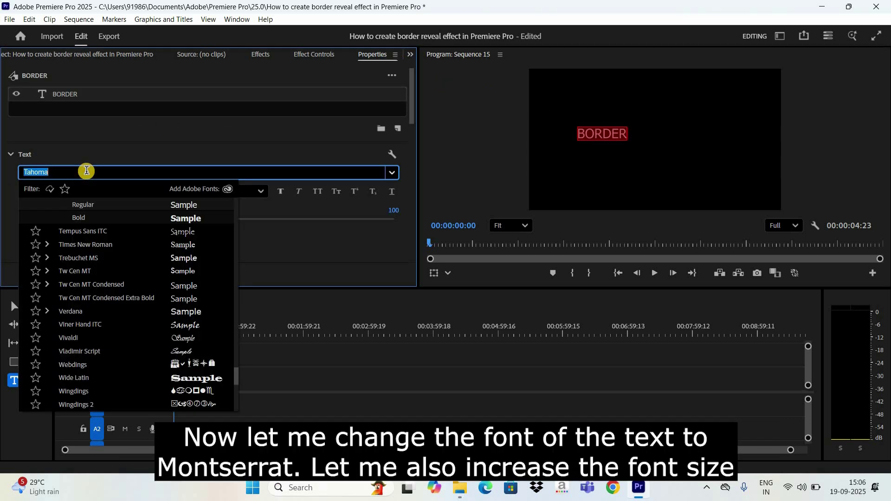
pyautogui.write('mont')
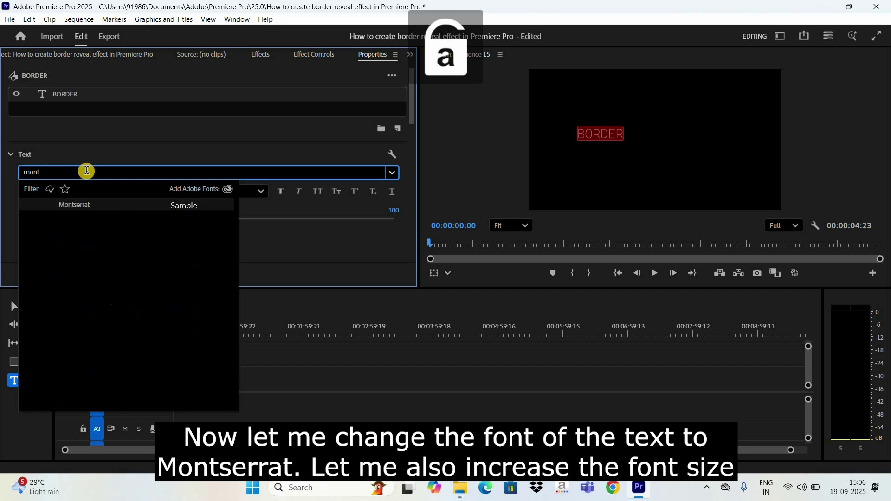
pyautogui.press('Return')
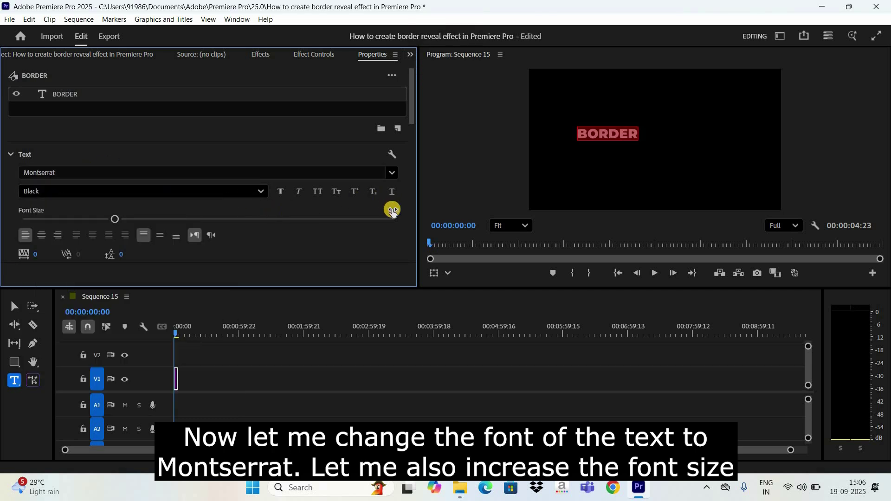
pyautogui.click(388, 208)
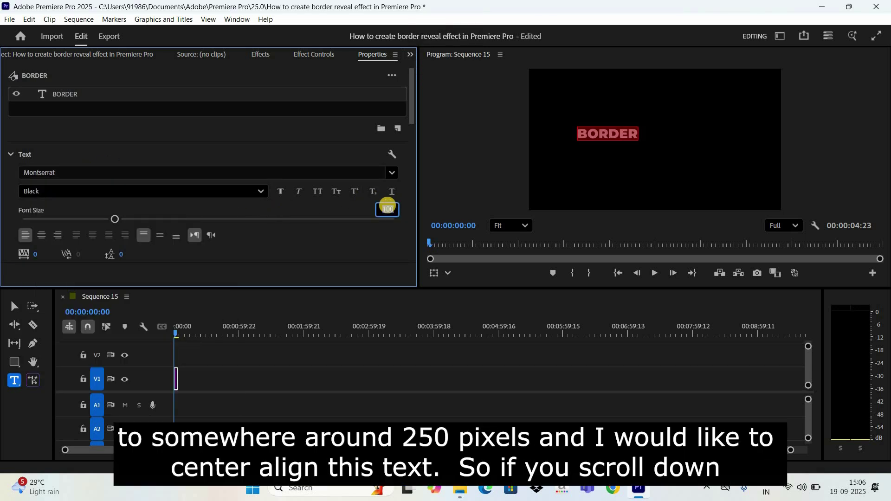
pyautogui.write('250')
pyautogui.press('Return')
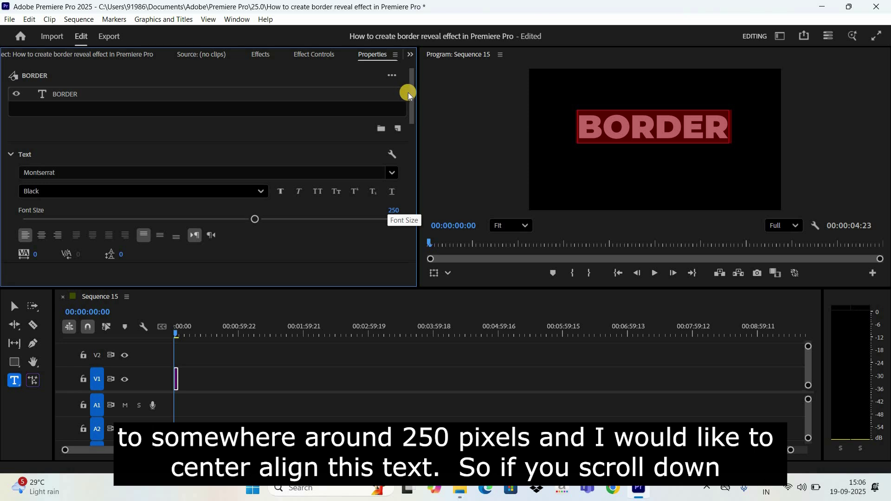
pyautogui.moveTo(416, 152); pyautogui.dragTo(416, 209)
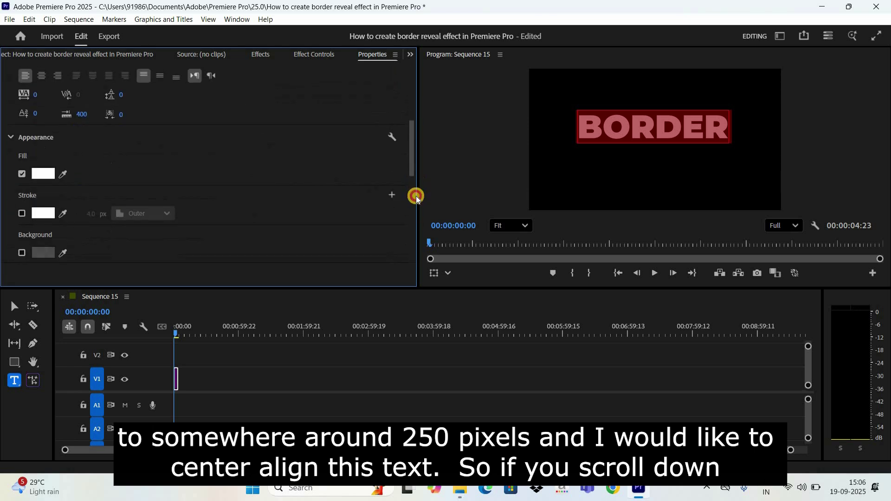
pyautogui.scroll(-1, 229, 177)
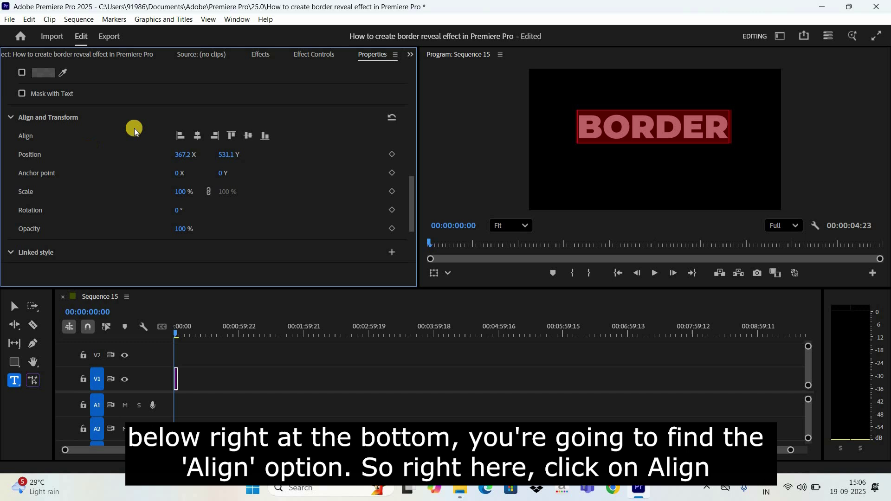
# Align BORDER to horizontal and vertical centre, deselect the clip, and zoom the timeline in
pyautogui.click(198, 136)
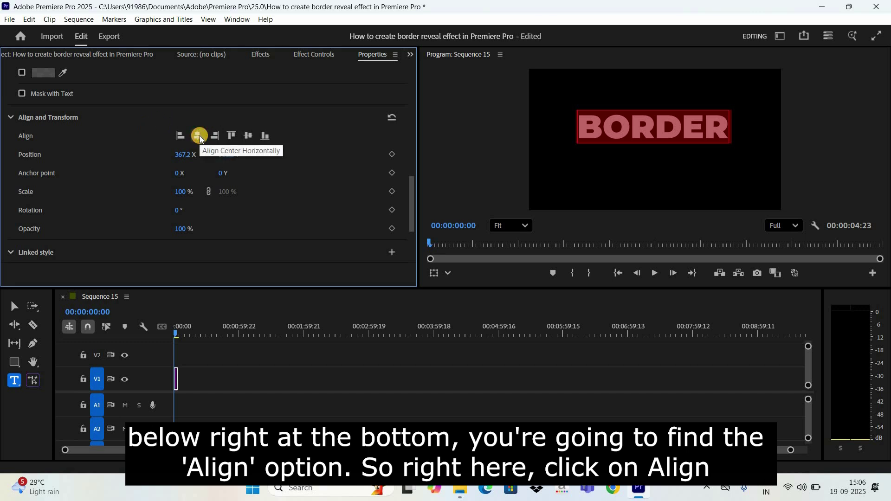
pyautogui.click(247, 135)
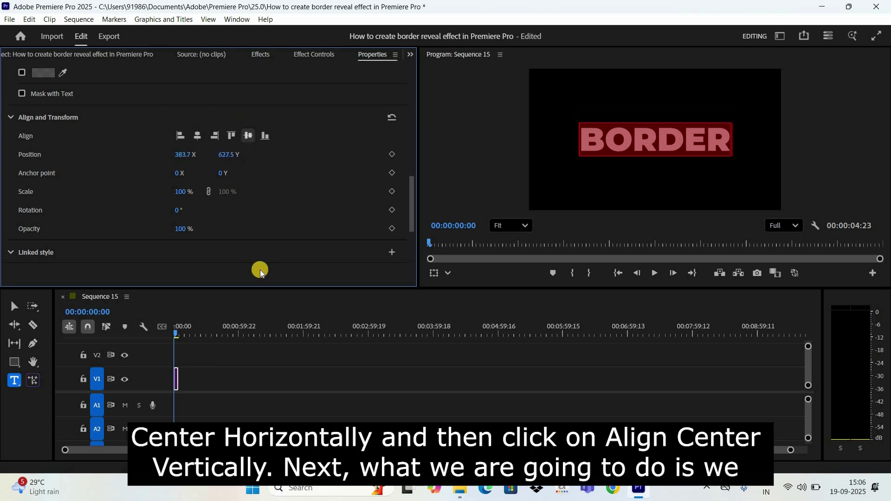
pyautogui.click(185, 354)
pyautogui.press('=')
pyautogui.press('=')
pyautogui.press('=')
pyautogui.press('=')
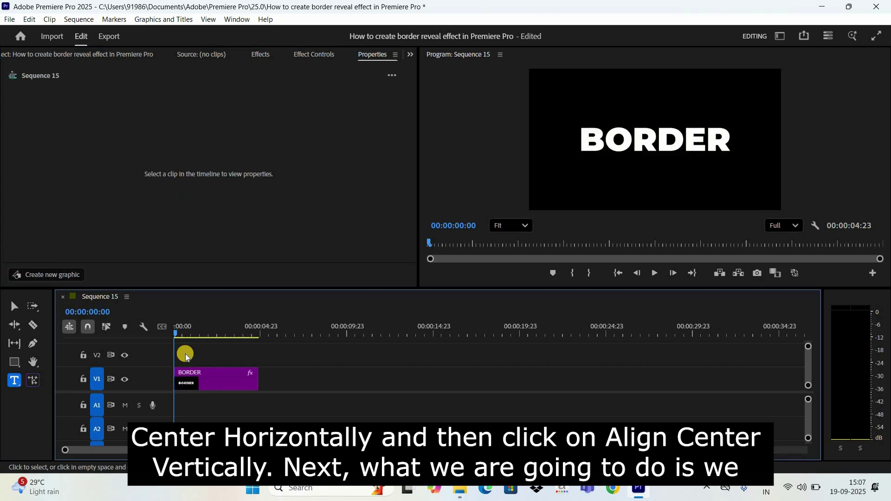
pyautogui.press('=')
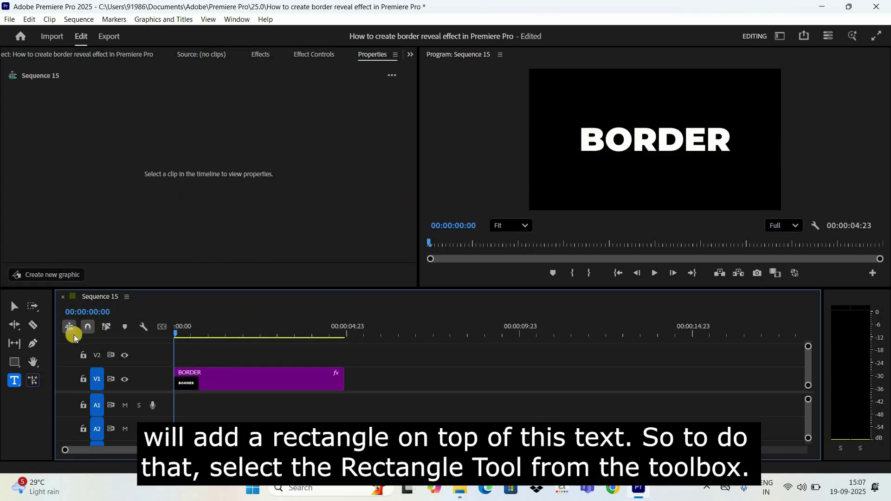
# Draw a rectangle around the BORDER text and turn off its fill
pyautogui.click(9, 365)
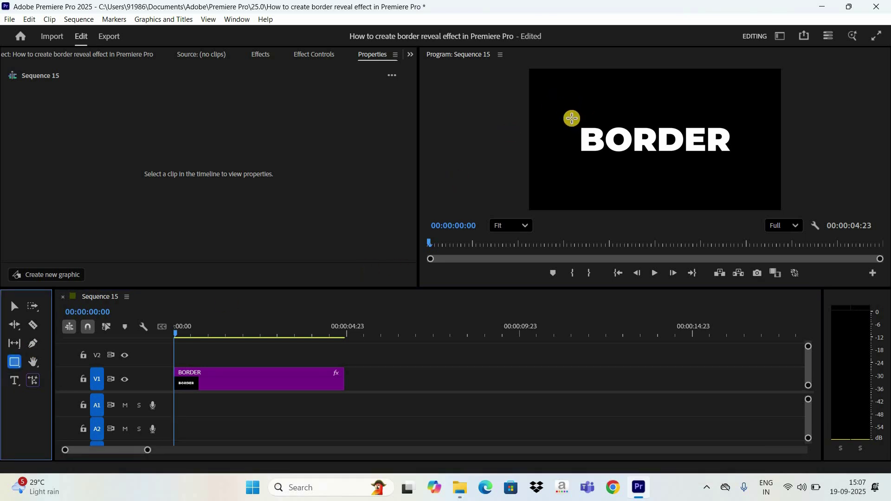
pyautogui.moveTo(576, 123)
pyautogui.mouseDown()
pyautogui.moveTo(682, 163)
pyautogui.moveTo(736, 159)
pyautogui.mouseUp()
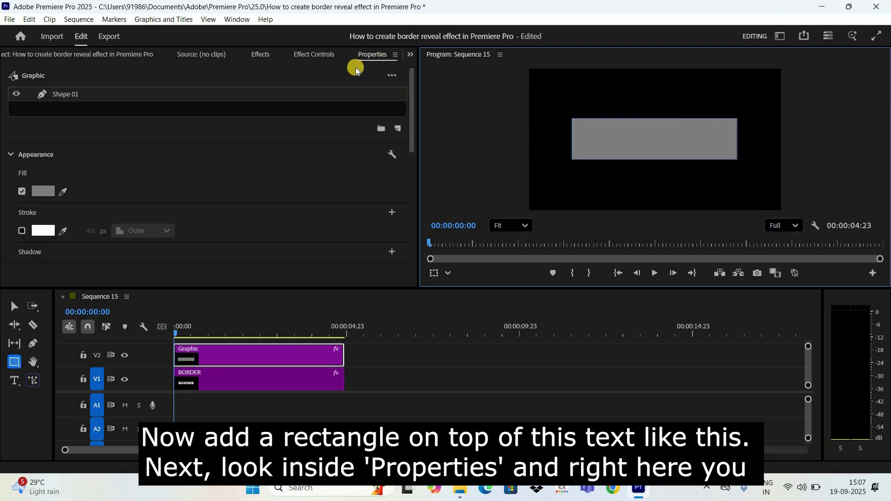
pyautogui.click(21, 190)
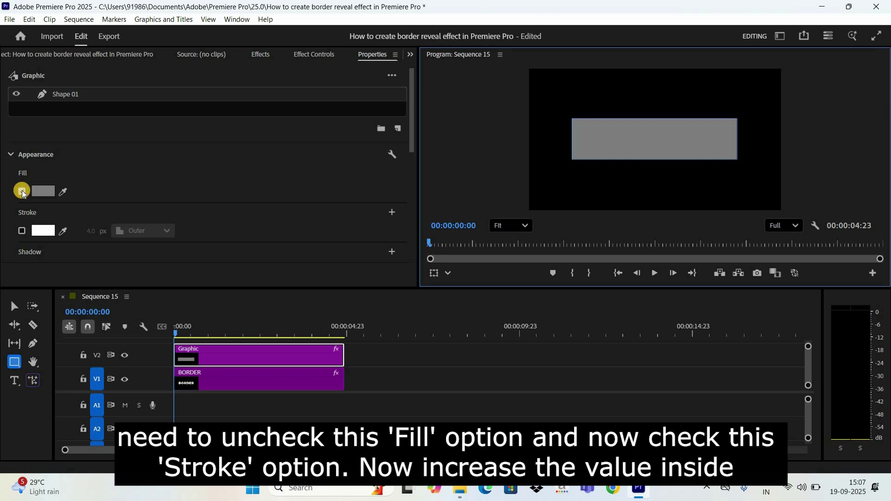
pyautogui.click(22, 192)
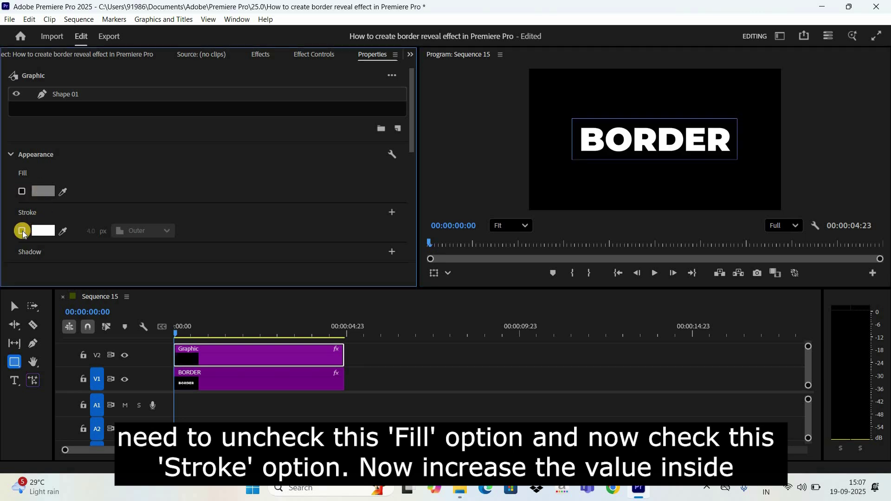
# Give the rectangle a white stroke 10 pixels wide
pyautogui.click(21, 230)
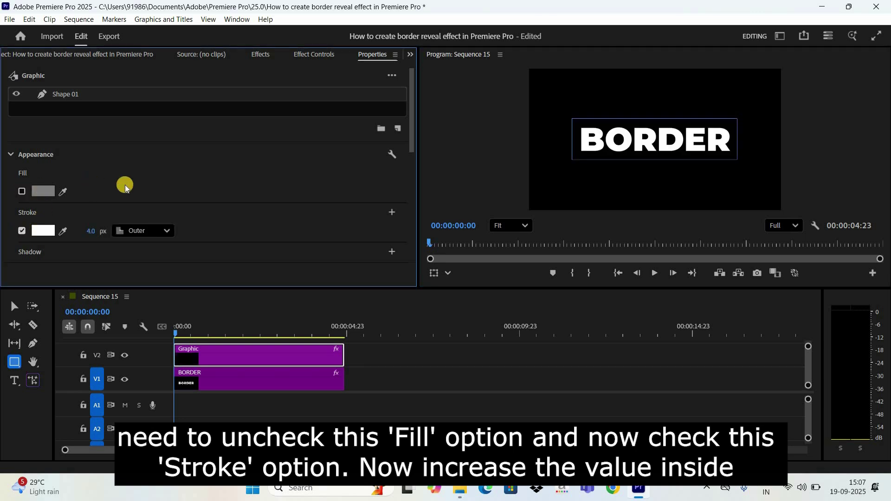
pyautogui.click(84, 225)
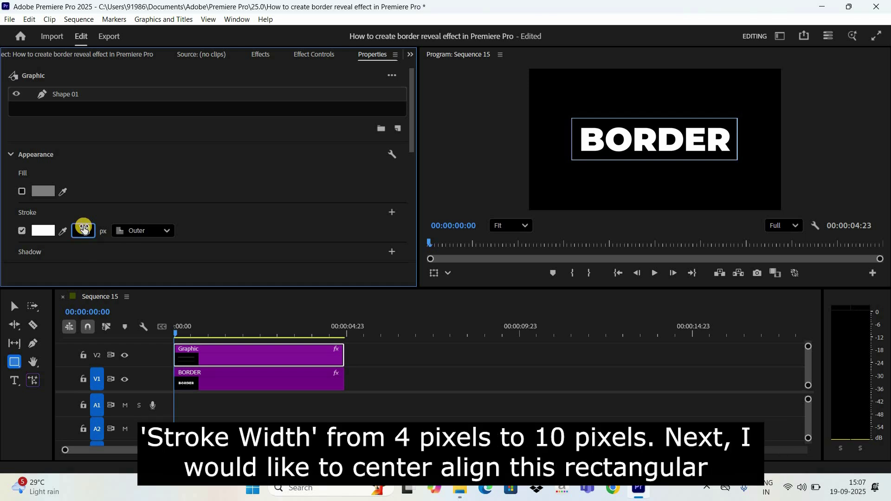
pyautogui.press('Return')
pyautogui.scroll(-1, 411, 191)
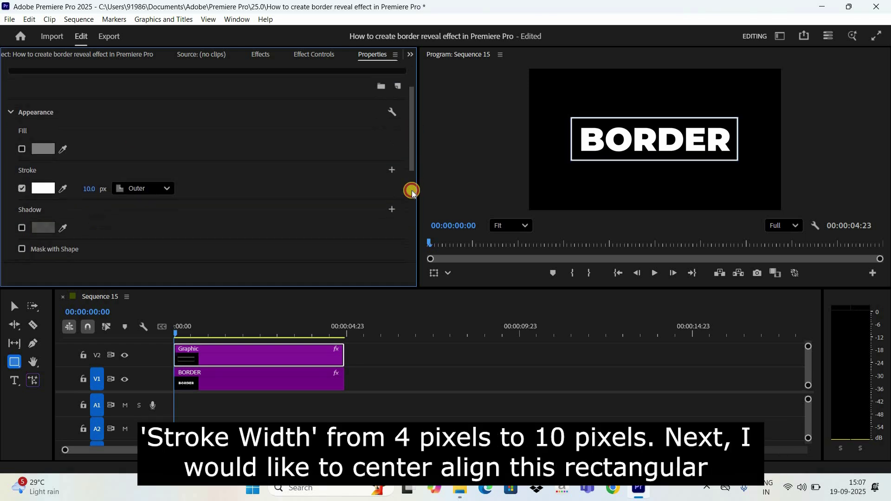
pyautogui.scroll(-3, 412, 192)
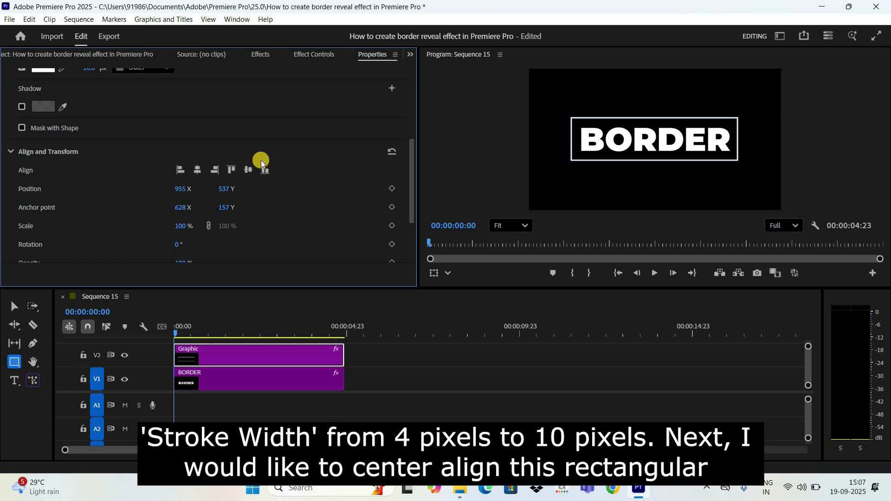
# Align the rectangle to horizontal and vertical centre, deselect it, and fit the sequence in the timeline
pyautogui.click(195, 170)
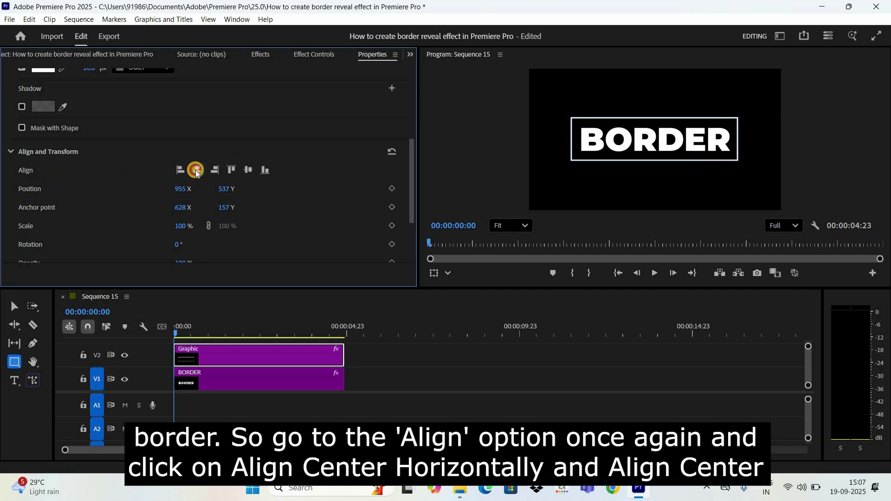
pyautogui.click(246, 169)
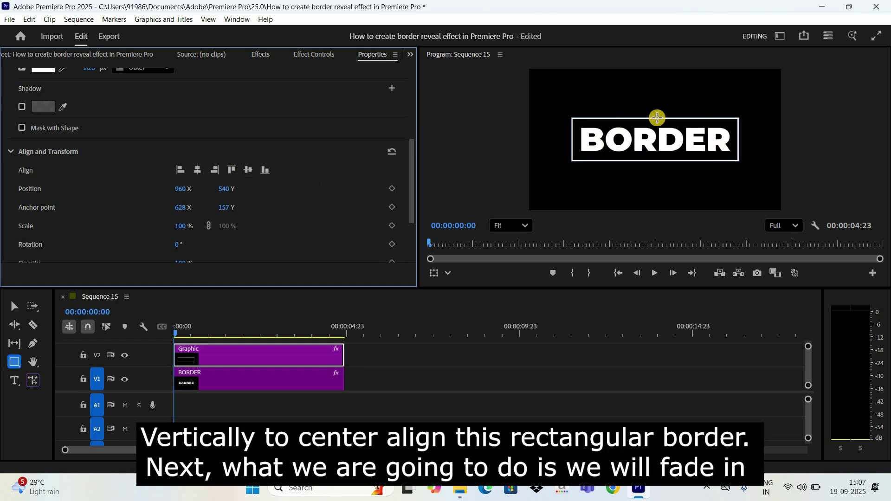
pyautogui.click(271, 410)
pyautogui.press('\\')
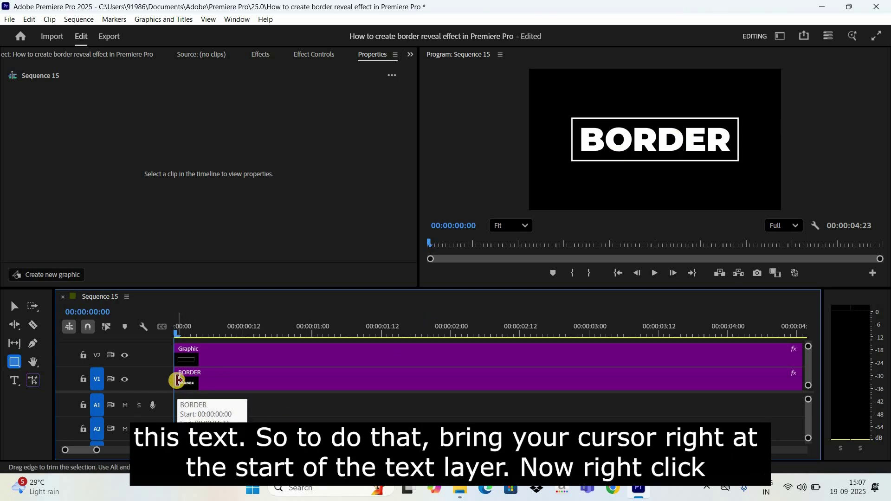
# Apply the default Cross Dissolve to the BORDER clip's start and preview the fade-in
pyautogui.rightClick(178, 382)
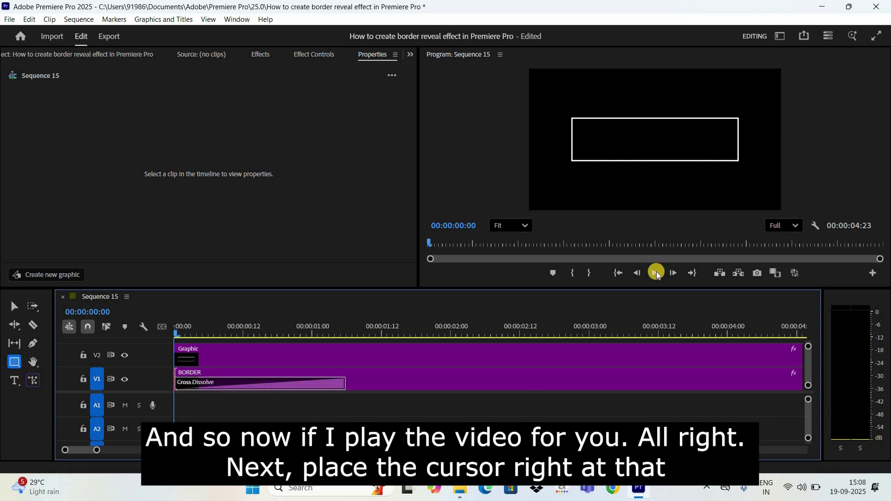
pyautogui.click(657, 273)
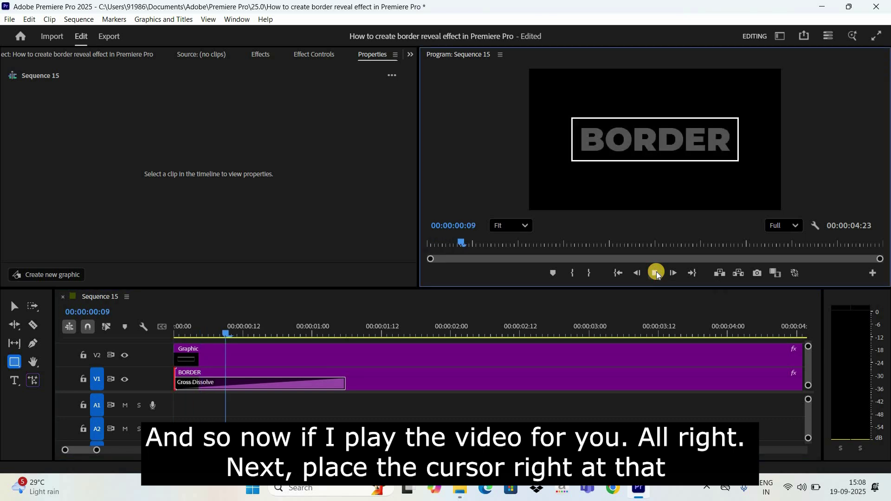
pyautogui.click(656, 273)
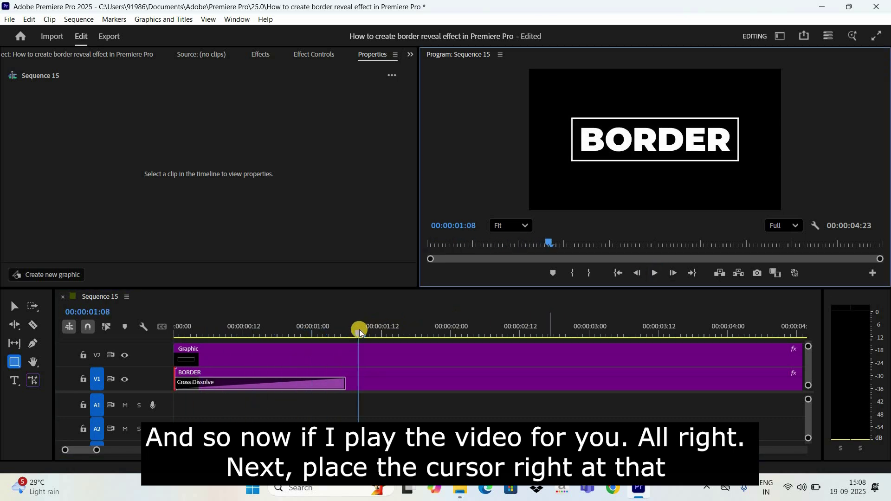
# Trim the Graphic clip's in-point to the end of the Cross Dissolve and preview from the start
pyautogui.moveTo(354, 336); pyautogui.dragTo(348, 338)
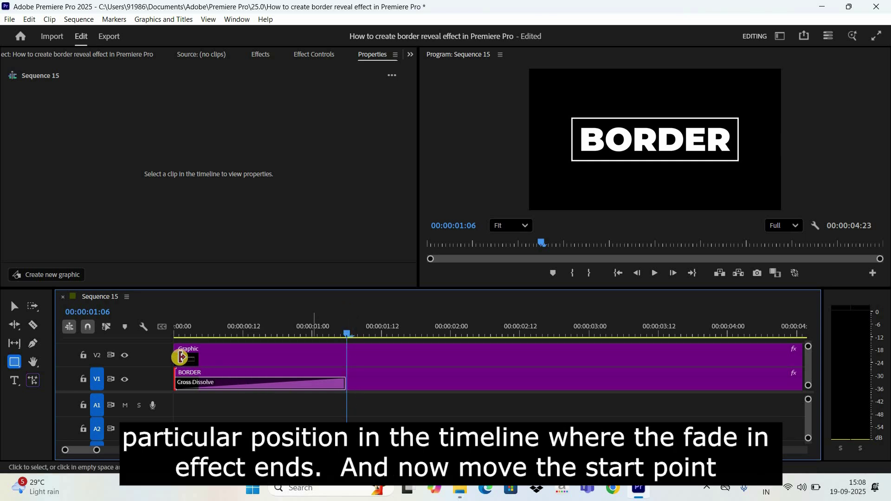
pyautogui.moveTo(178, 356); pyautogui.dragTo(346, 358)
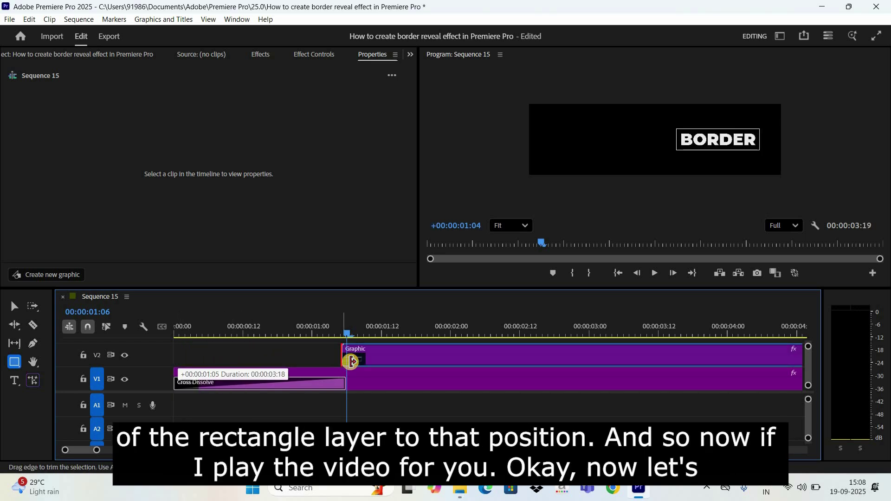
pyautogui.click(620, 274)
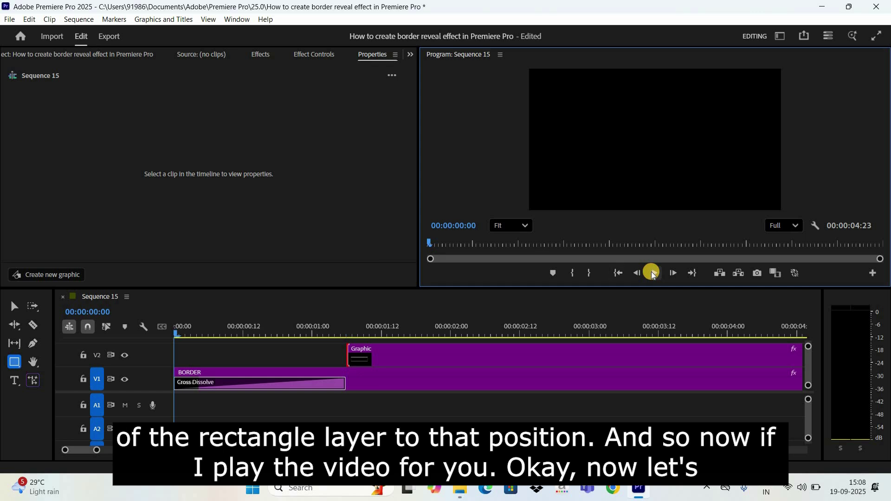
pyautogui.click(651, 273)
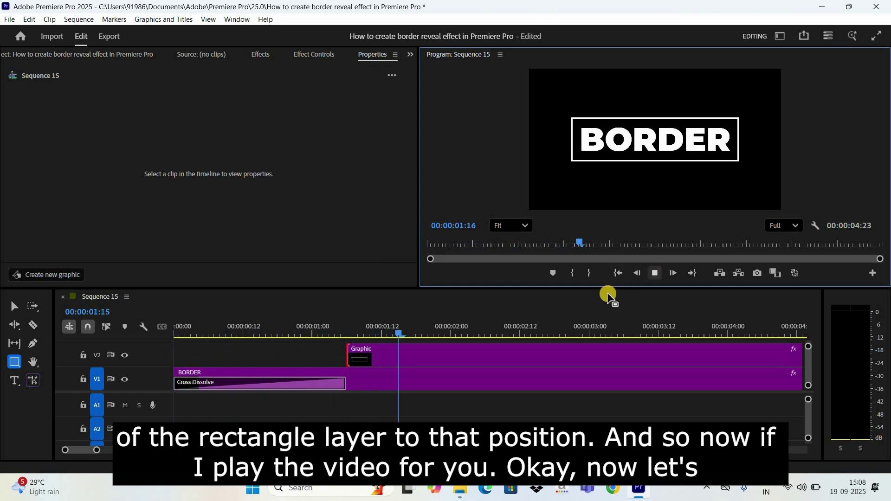
pyautogui.press('space')
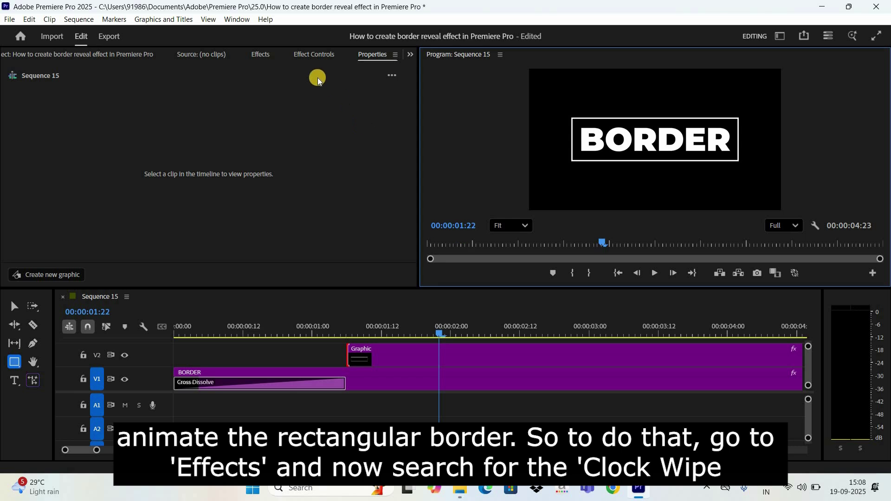
# Search Effects for 'clock wipe' and drop FI: Clock Wipe Impacts on the V2 Graphic clip's start
pyautogui.click(260, 58)
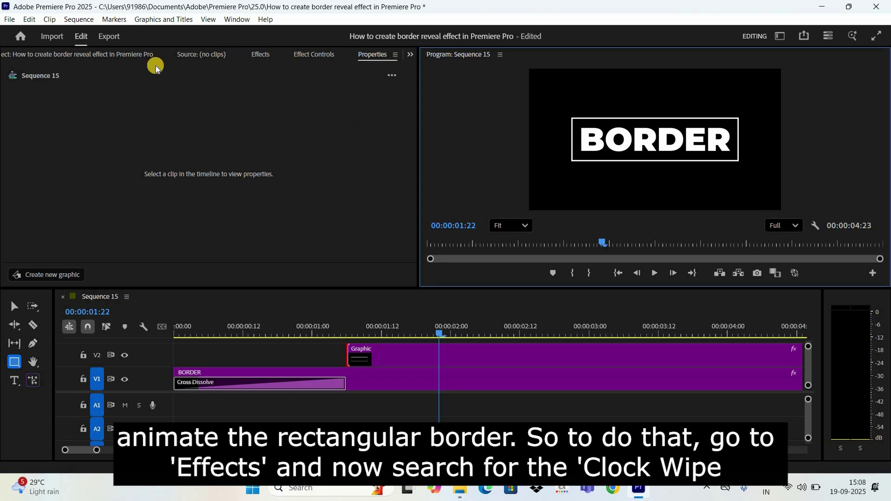
pyautogui.click(77, 74)
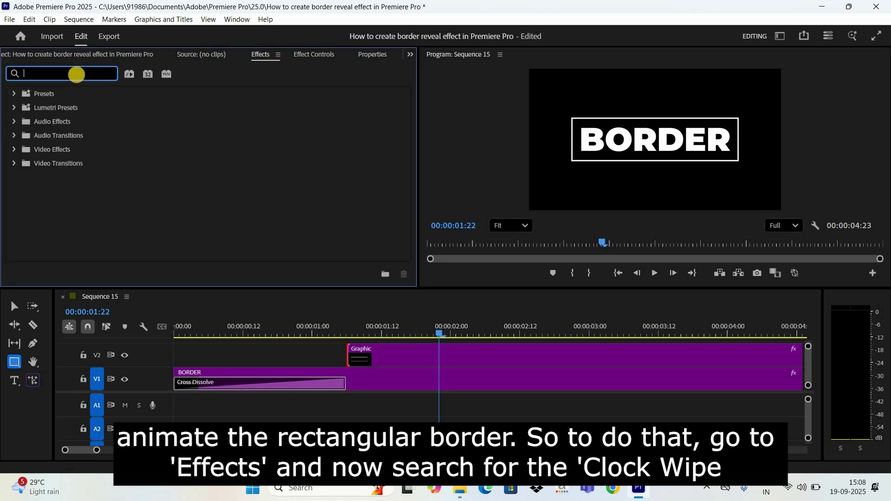
pyautogui.write('clock')
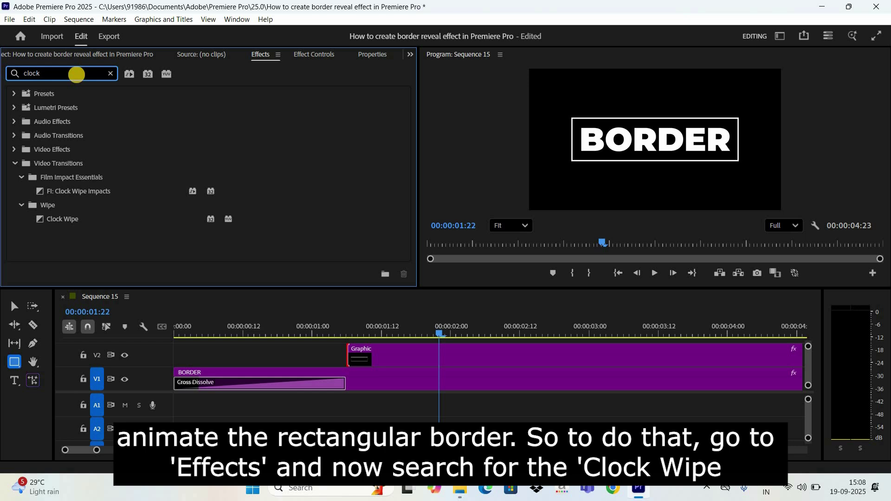
pyautogui.write(' wipe')
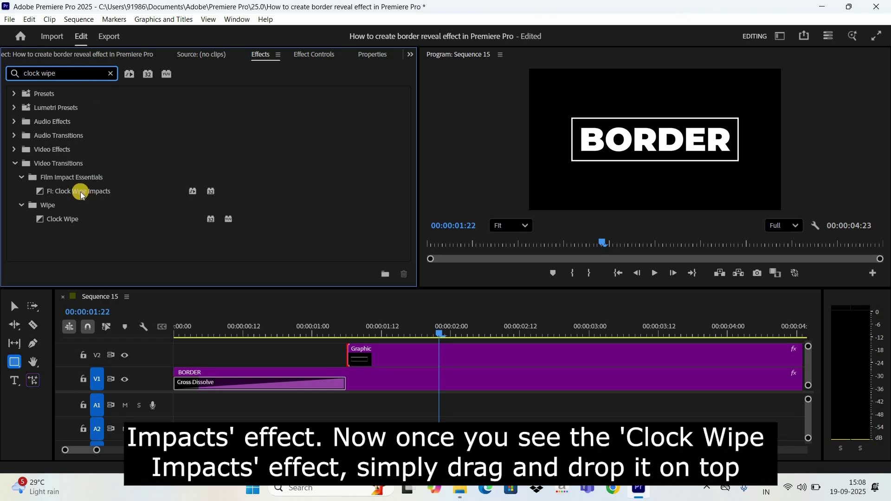
pyautogui.click(80, 192)
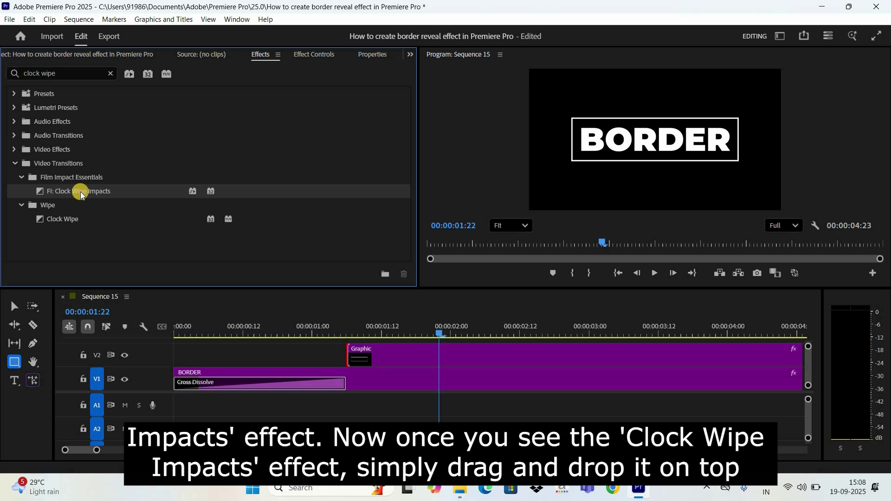
pyautogui.moveTo(80, 192); pyautogui.dragTo(355, 353)
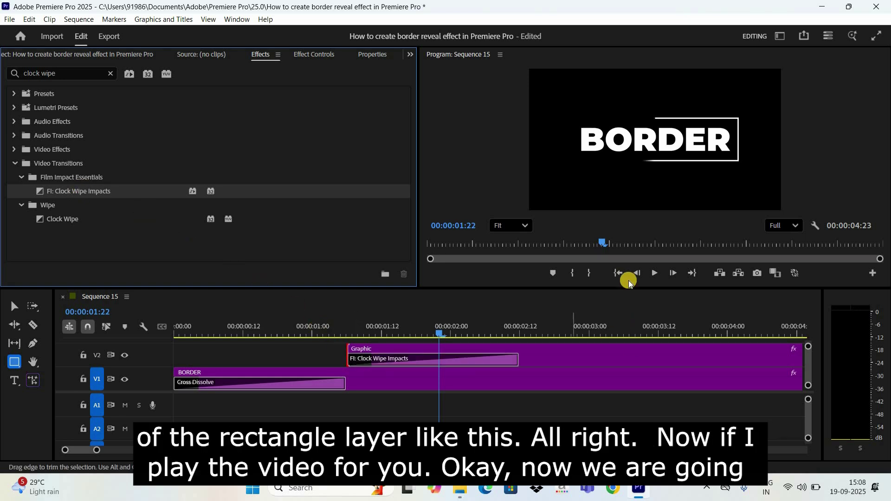
pyautogui.click(654, 274)
pyautogui.press('Home')
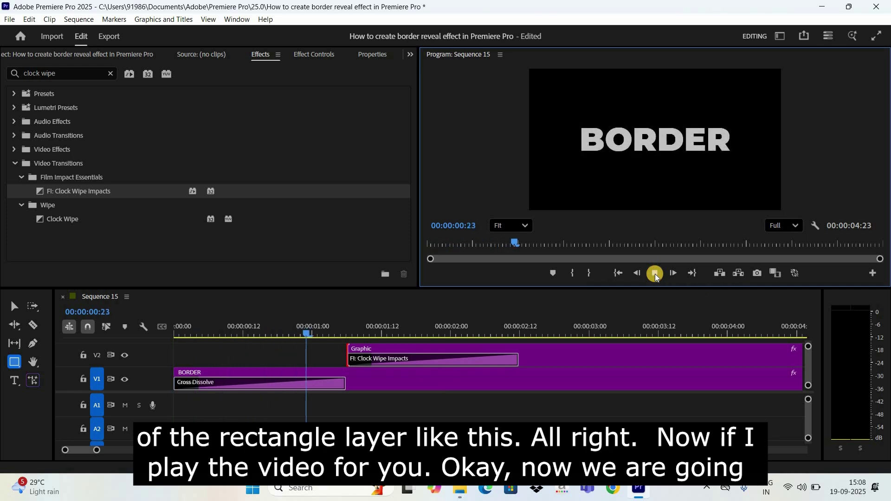
pyautogui.click(655, 273)
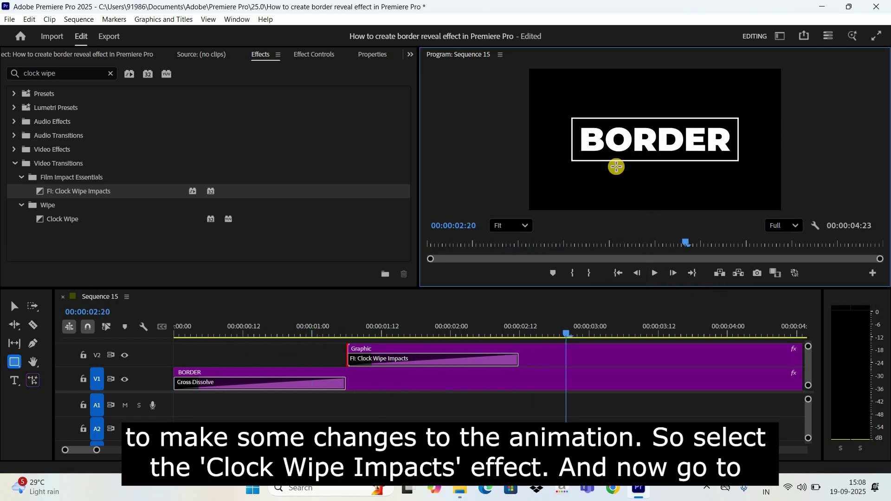
# Select the Clock Wipe Impacts transition and set its Wipe Feather to 0
pyautogui.click(401, 358)
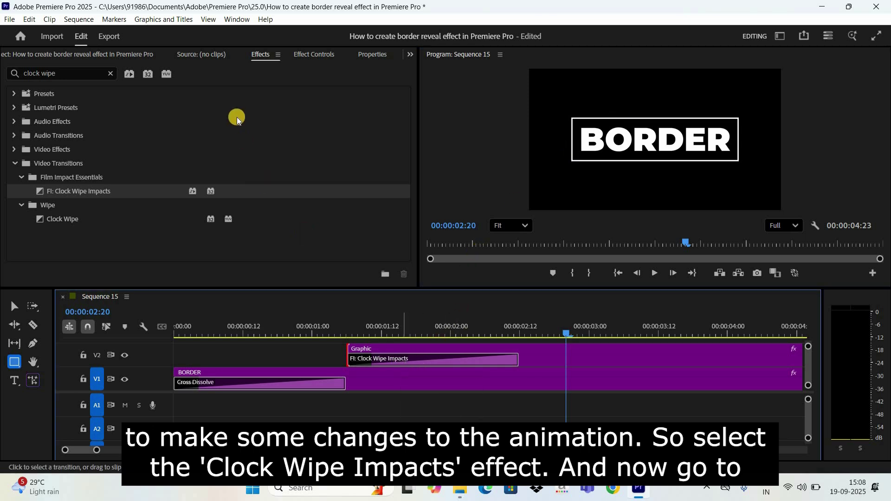
pyautogui.click(311, 57)
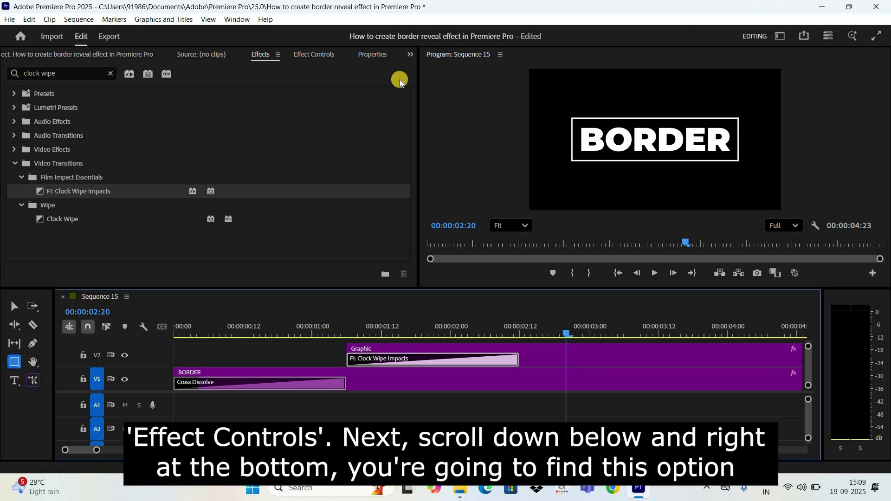
pyautogui.scroll(-2, 416, 187)
pyautogui.scroll(-2, 416, 187)
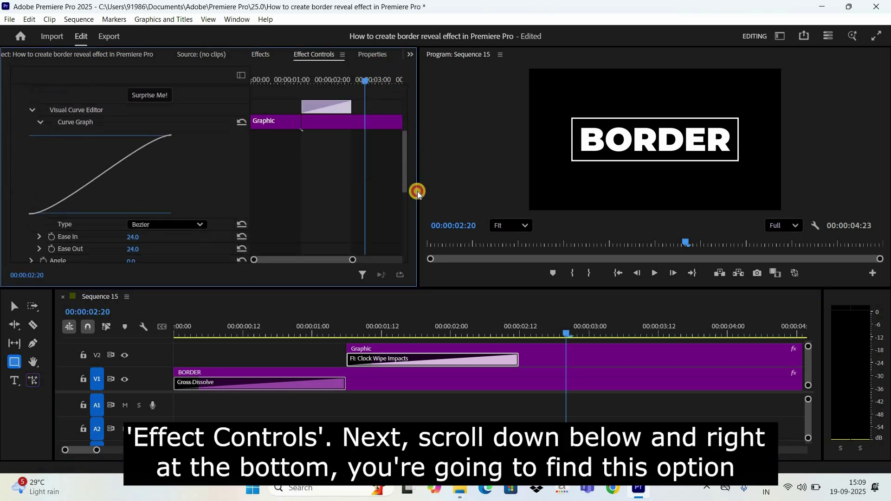
pyautogui.scroll(-3, 418, 191)
pyautogui.scroll(-2, 417, 186)
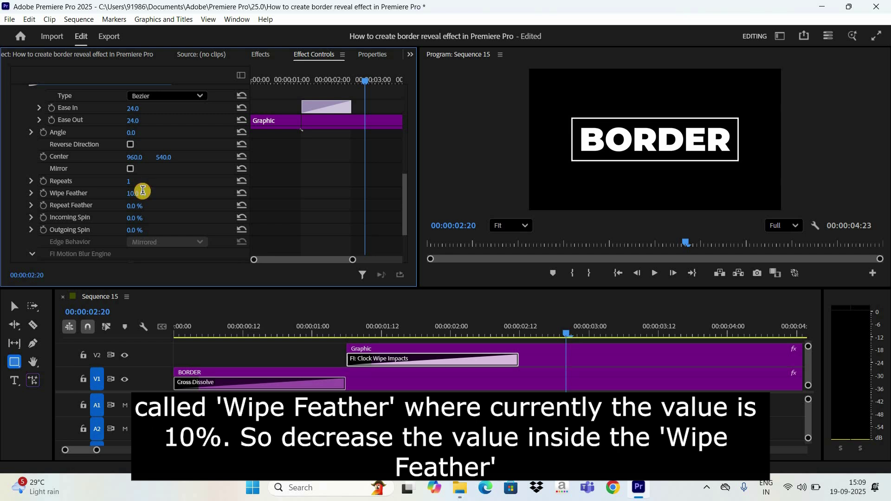
pyautogui.click(141, 193)
pyautogui.write('0')
pyautogui.press('Return')
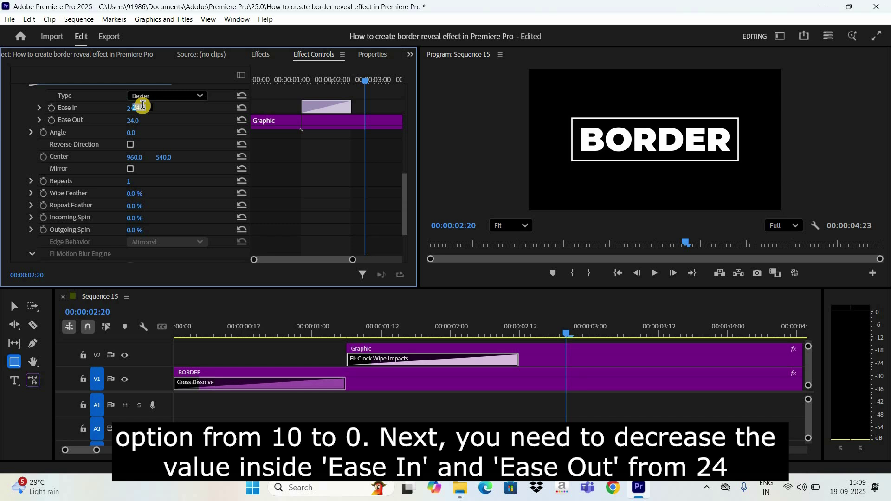
# Set the transition's Ease In and Ease Out both to 0
pyautogui.click(143, 105)
pyautogui.write('0')
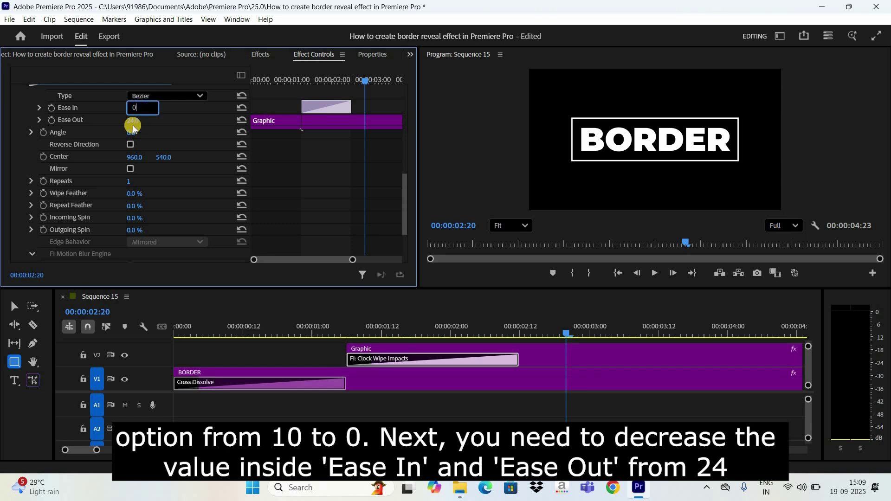
pyautogui.press('Return')
pyautogui.click(142, 119)
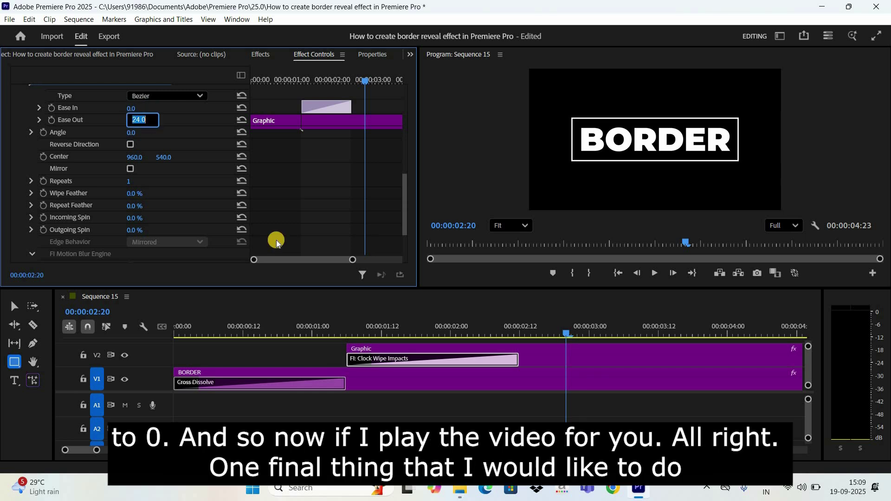
pyautogui.write('0')
pyautogui.press('Return')
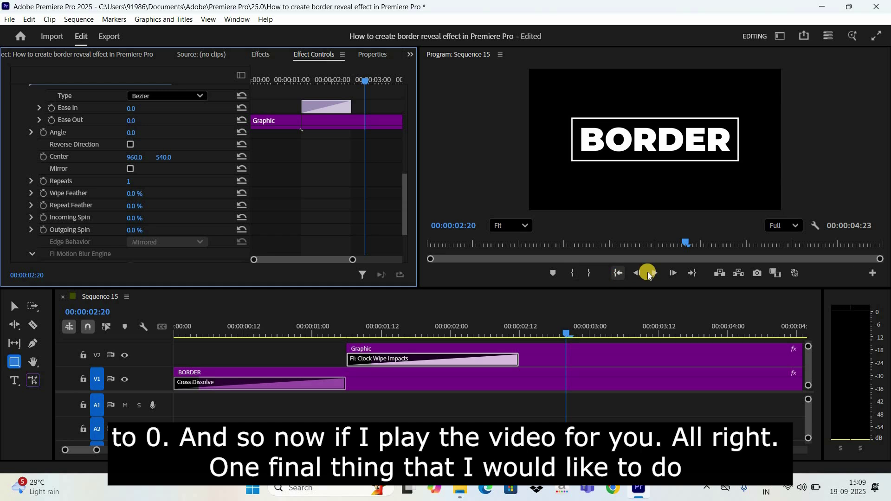
pyautogui.click(656, 274)
pyautogui.click(657, 274)
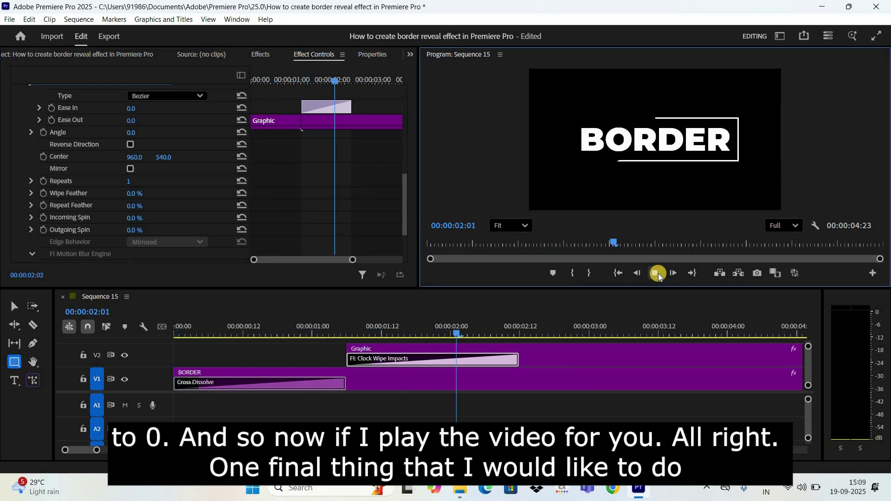
pyautogui.press('space')
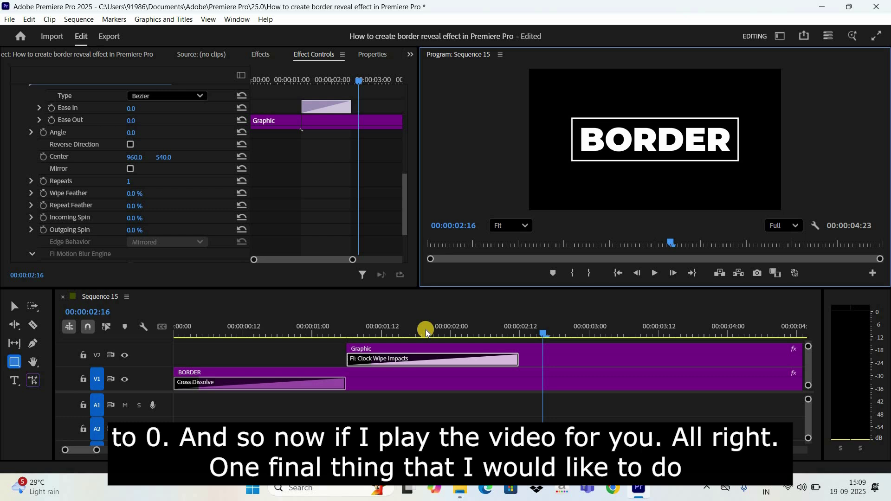
pyautogui.click(411, 329)
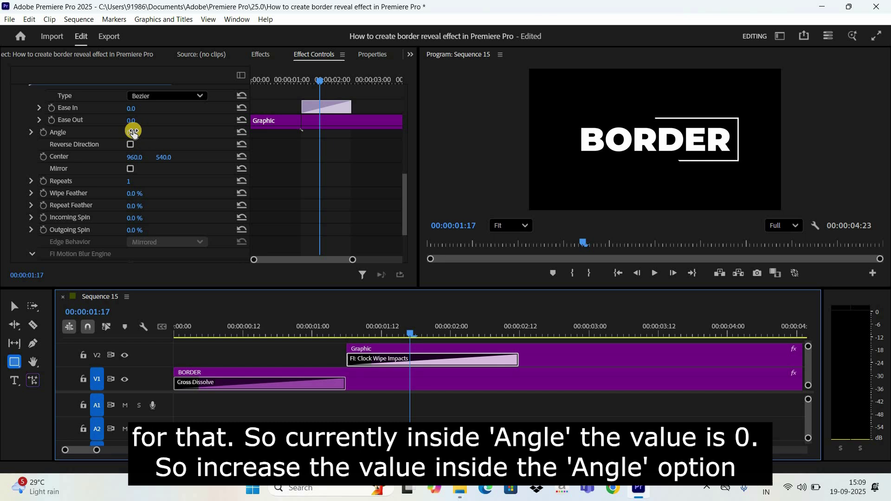
# Set the Clock Wipe angle to 280° and preview the border drawing
pyautogui.click(140, 129)
pyautogui.write('280')
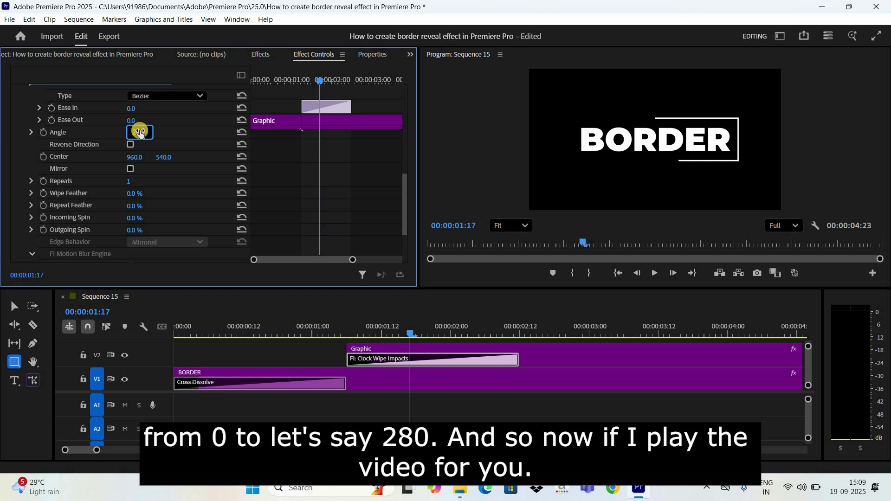
pyautogui.press('Return')
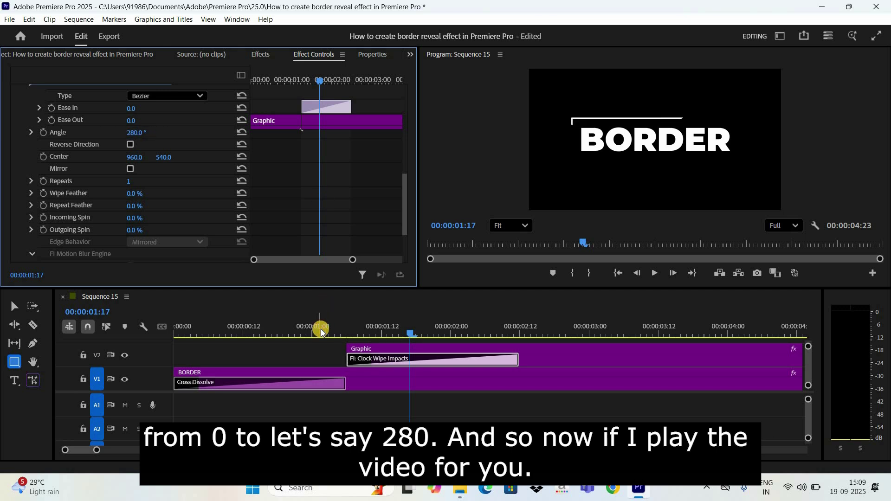
pyautogui.click(321, 329)
pyautogui.press('space')
pyautogui.press('space')
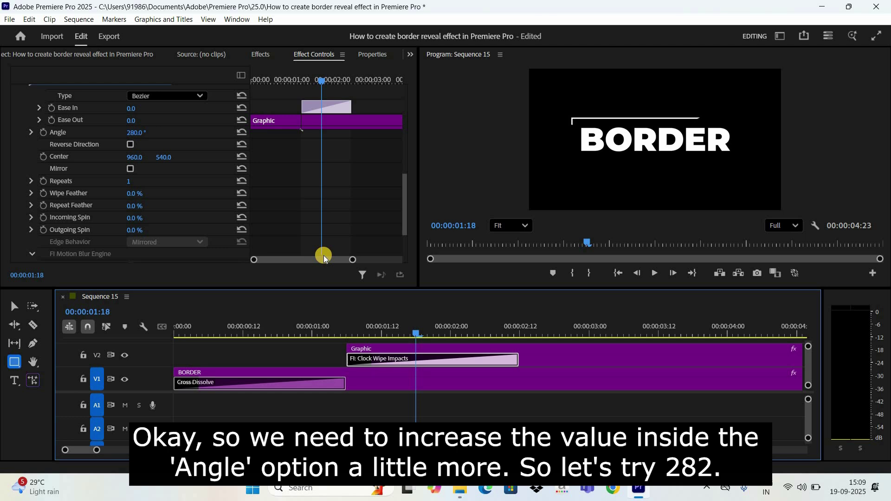
# Change the Clock Wipe angle to 282°, then to 284°
pyautogui.click(139, 132)
pyautogui.click(139, 131)
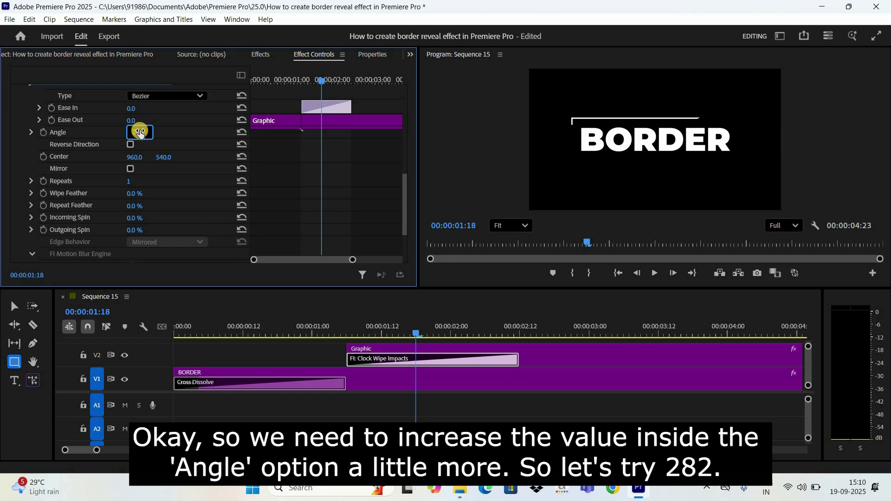
pyautogui.press('Return')
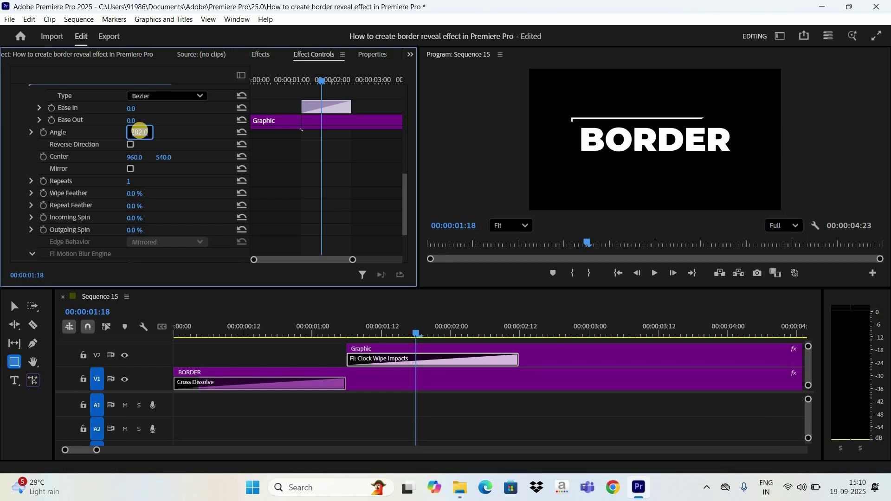
pyautogui.write('284')
pyautogui.press('Return')
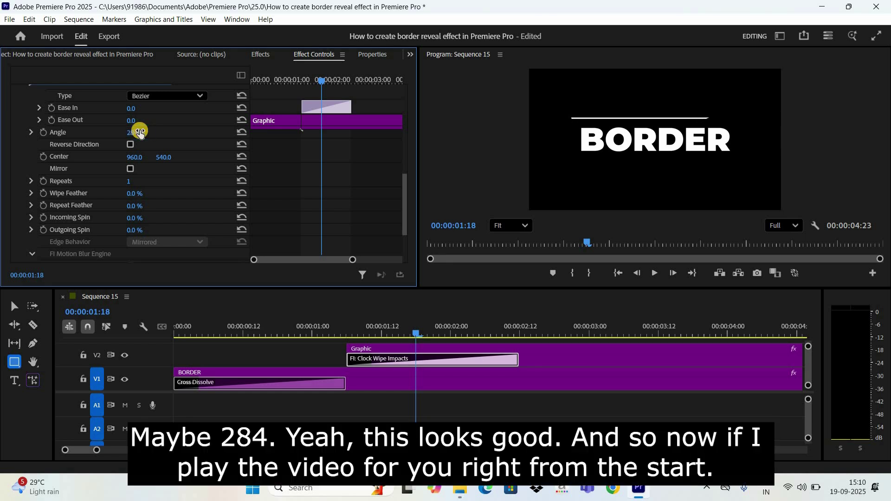
pyautogui.click(618, 281)
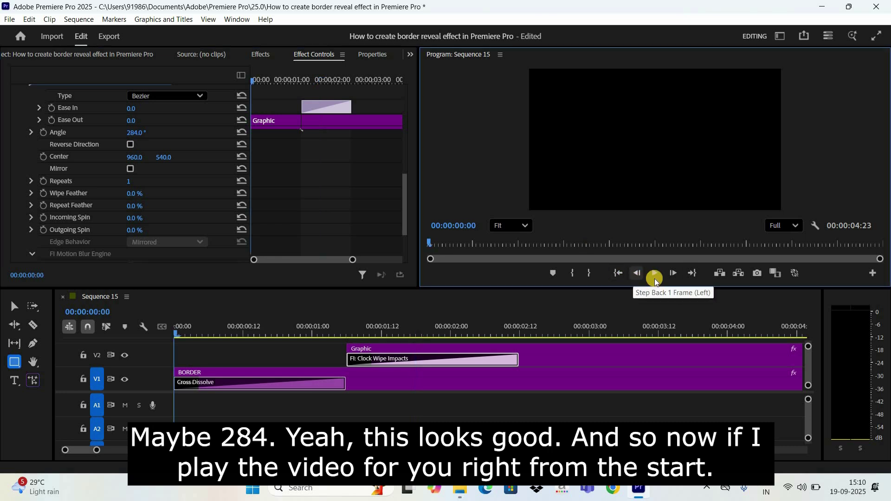
pyautogui.click(655, 279)
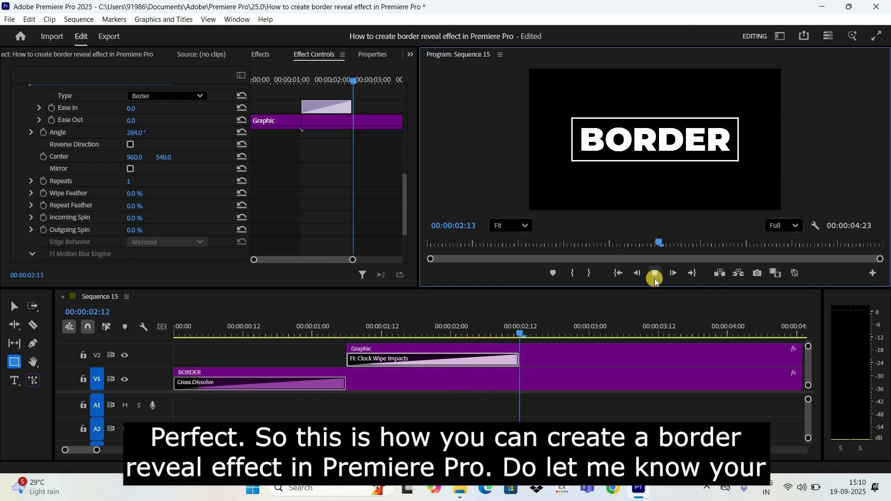
pyautogui.press('space')
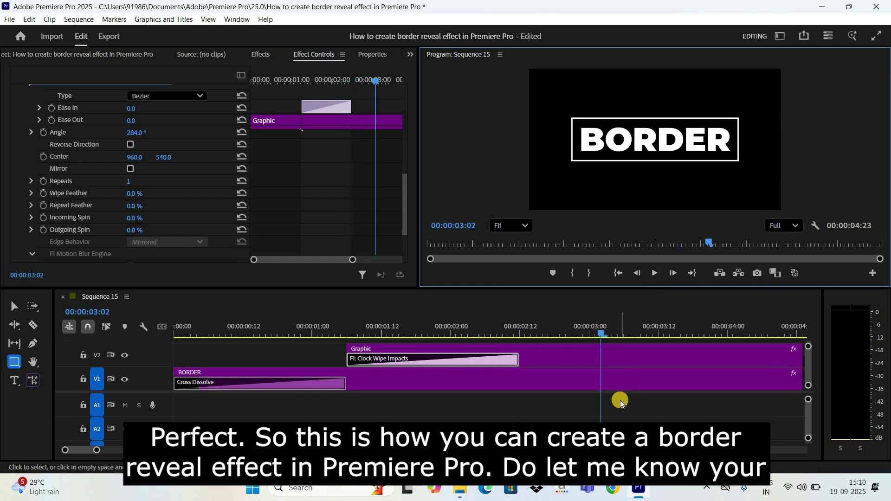
pyautogui.click(621, 401)
pyautogui.press('-')
pyautogui.press('-')
pyautogui.press('-')
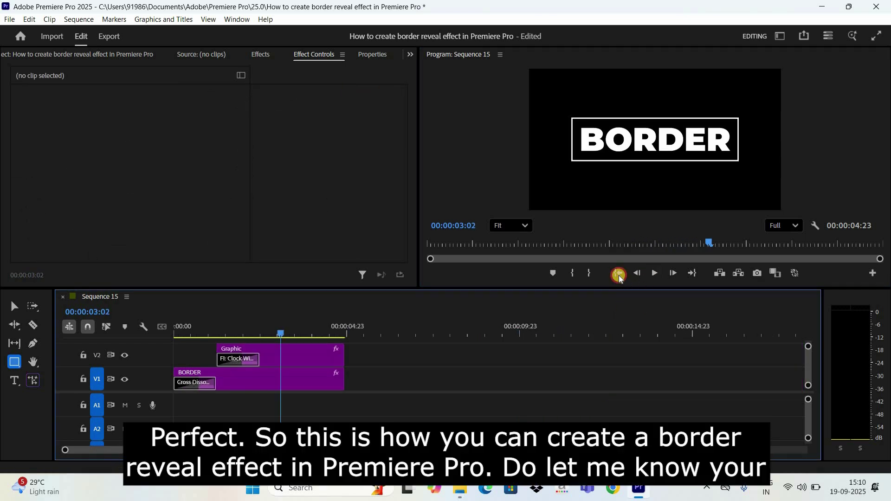
pyautogui.click(619, 275)
pyautogui.click(653, 274)
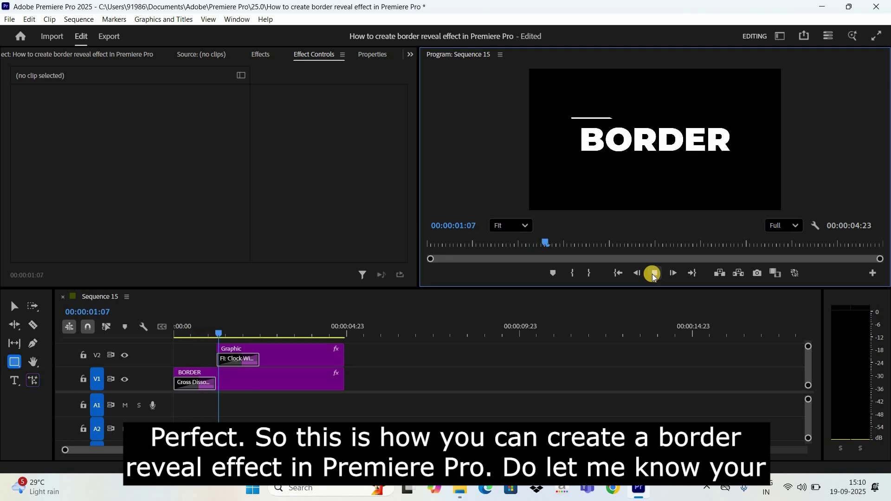
pyautogui.click(621, 274)
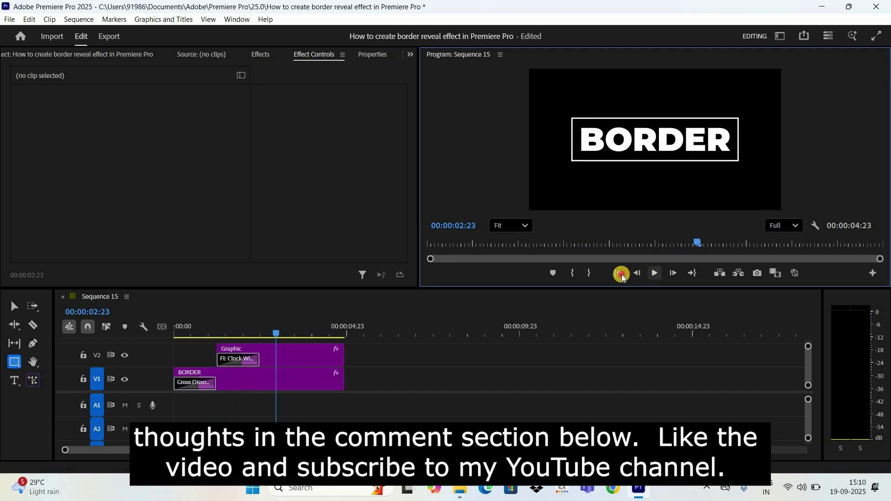
pyautogui.click(652, 273)
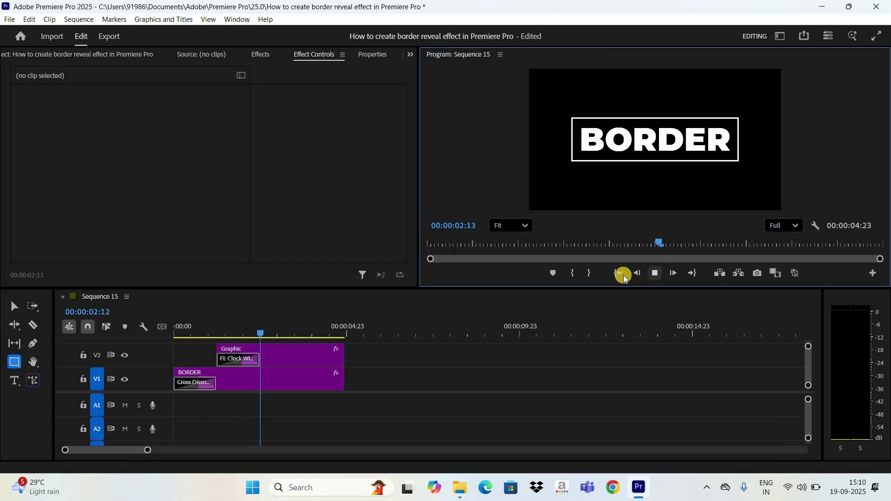
pyautogui.press('space')
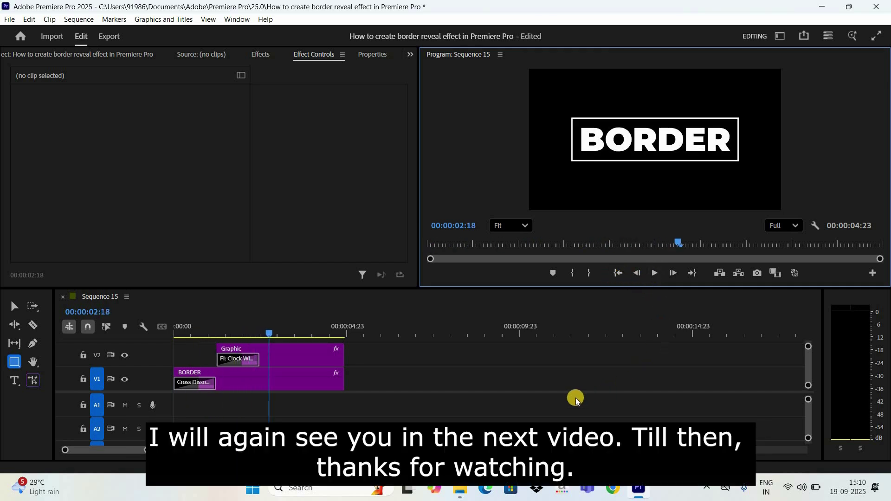